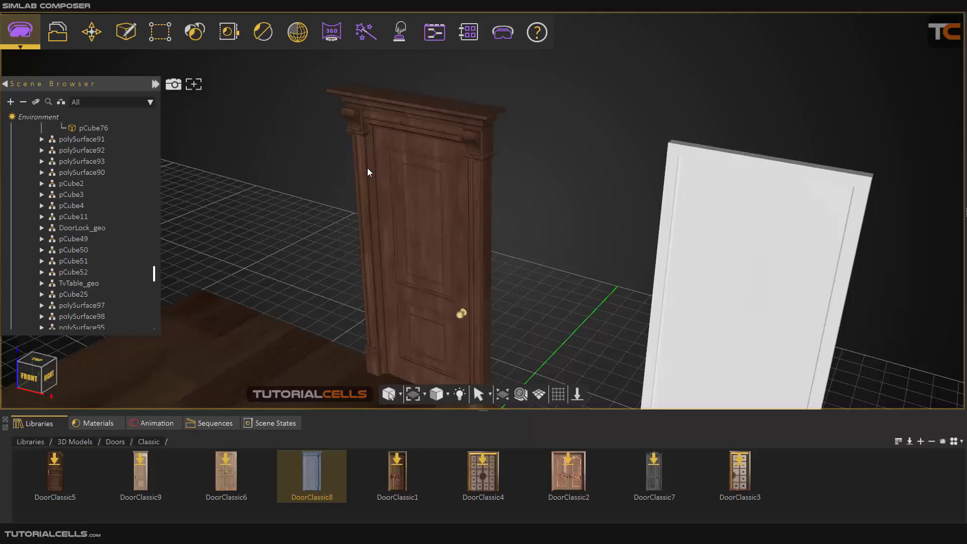
Step: Examine the Pivot Tools and the wooden door's hierarchy, from the ClassicDoor6 group down to its OpenDoor group
click(91, 32)
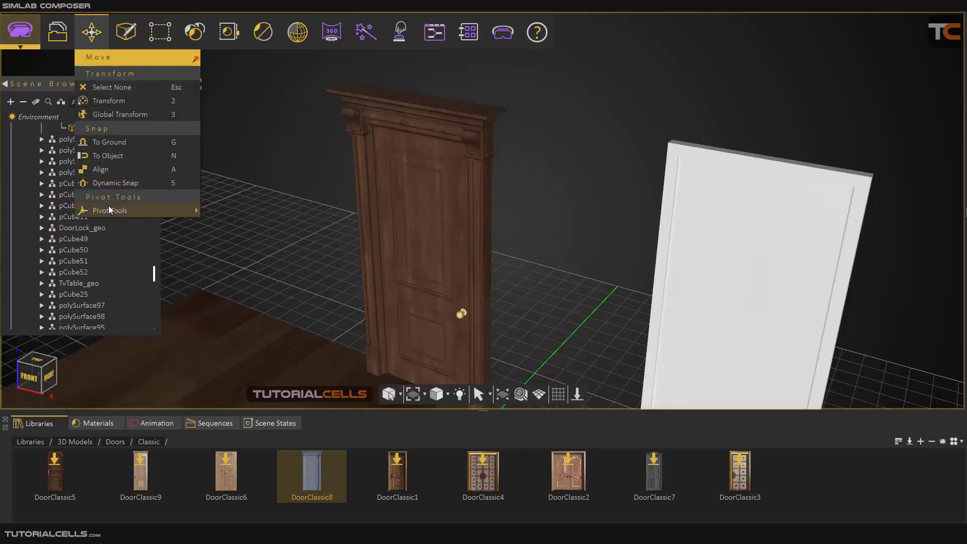
mouse_move(109, 209)
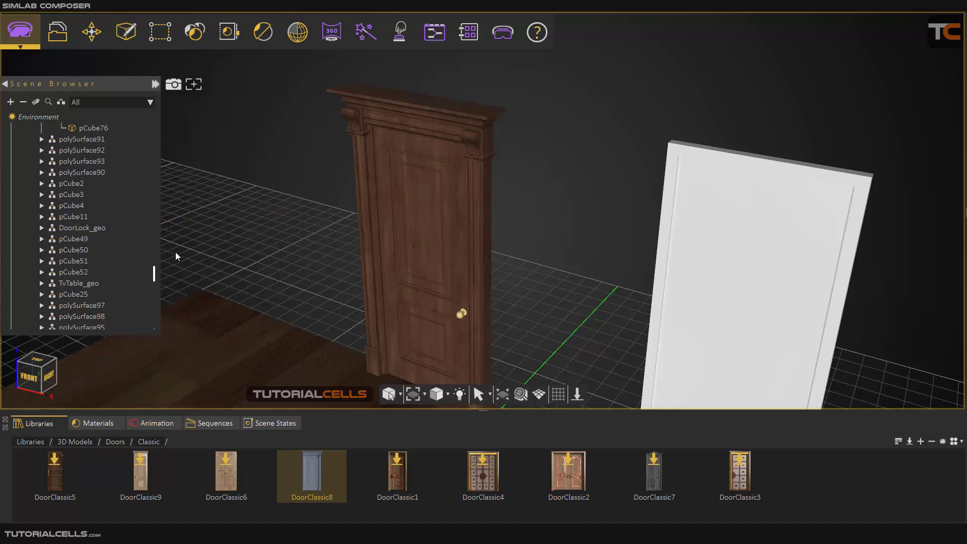
click(388, 198)
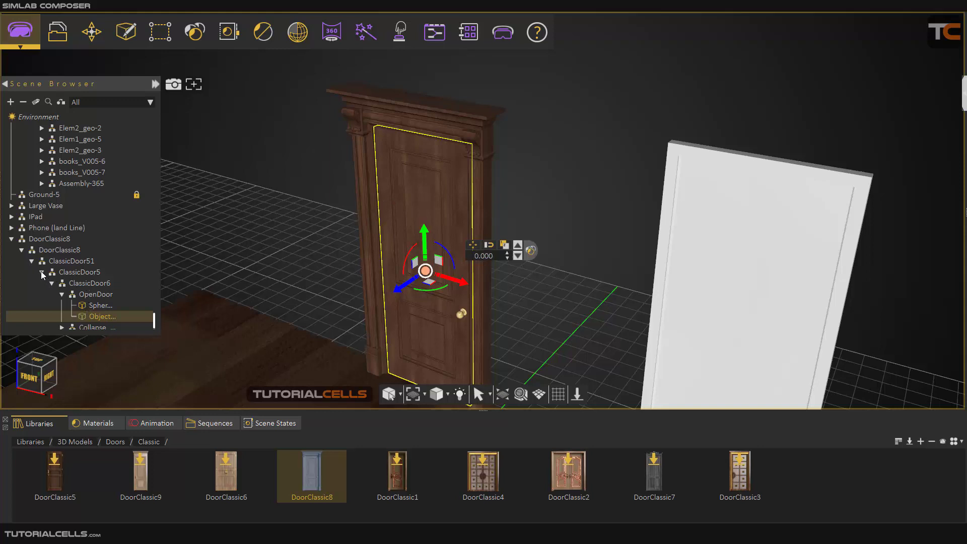
click(51, 283)
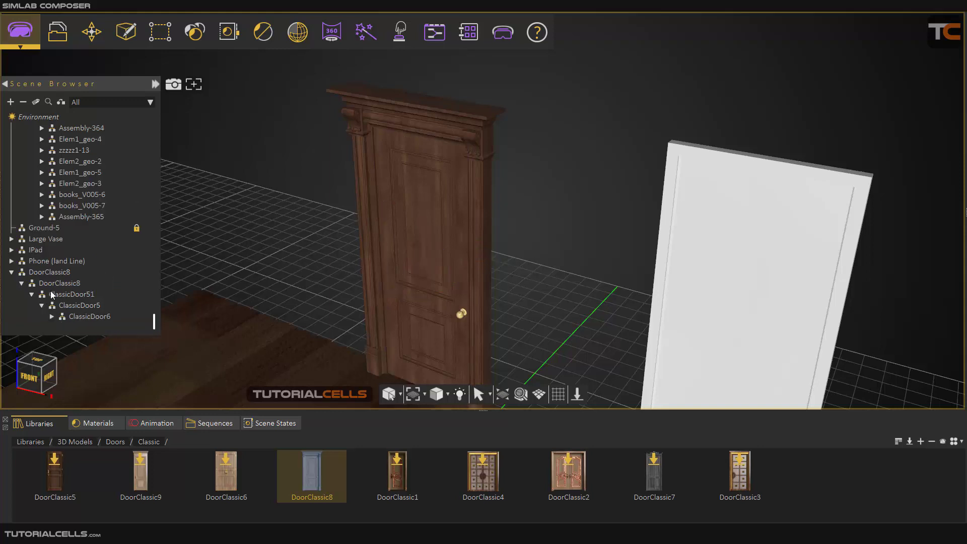
click(75, 318)
click(52, 317)
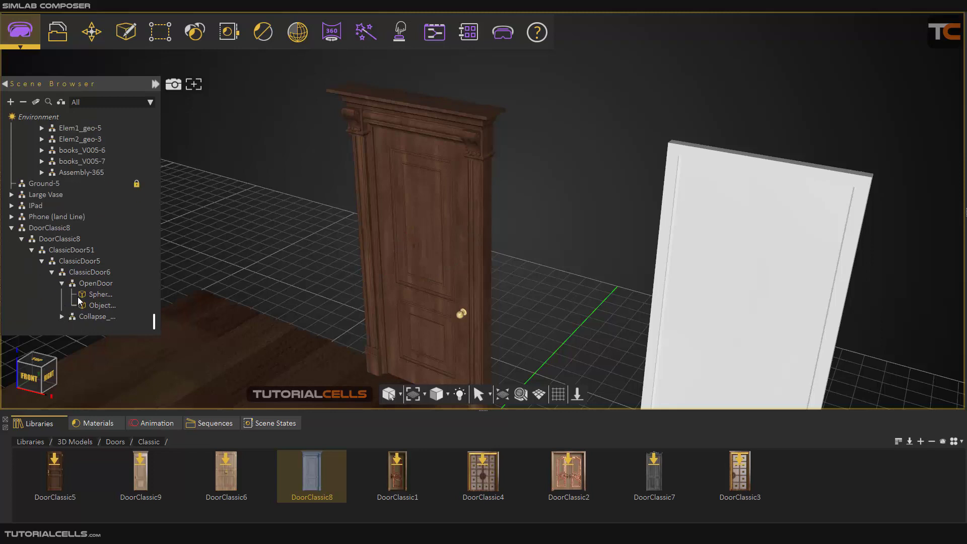
click(90, 283)
click(61, 283)
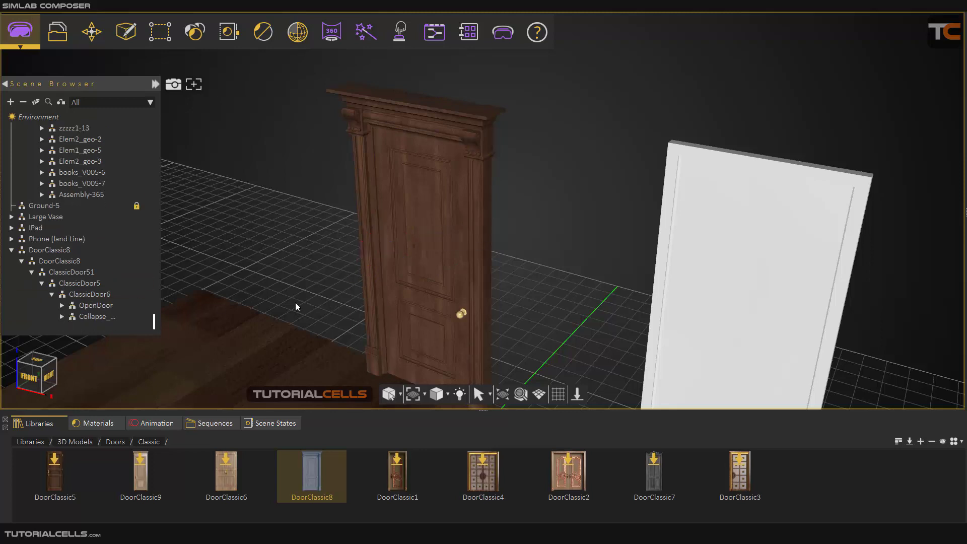
click(94, 297)
scroll(411, 262, up, 1)
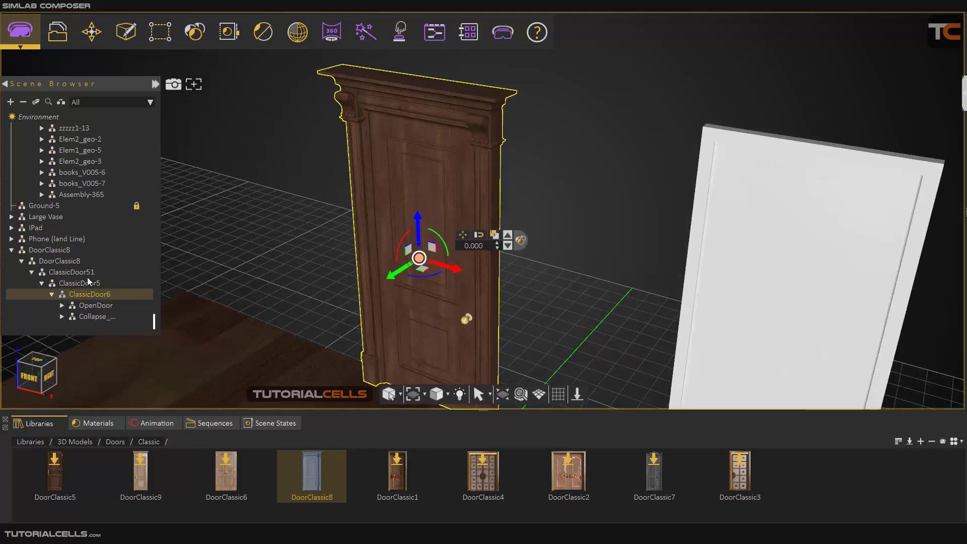
Step: Select the wooden door's OpenDoor group, rotate it about its hinge-side pivot, and undo the rotation
click(90, 305)
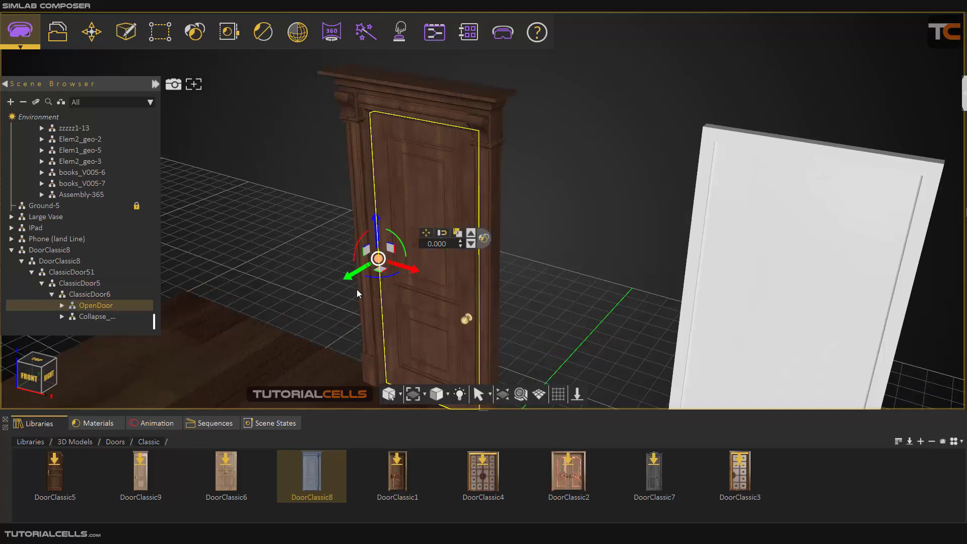
scroll(357, 294, up, 1)
scroll(355, 307, up, 1)
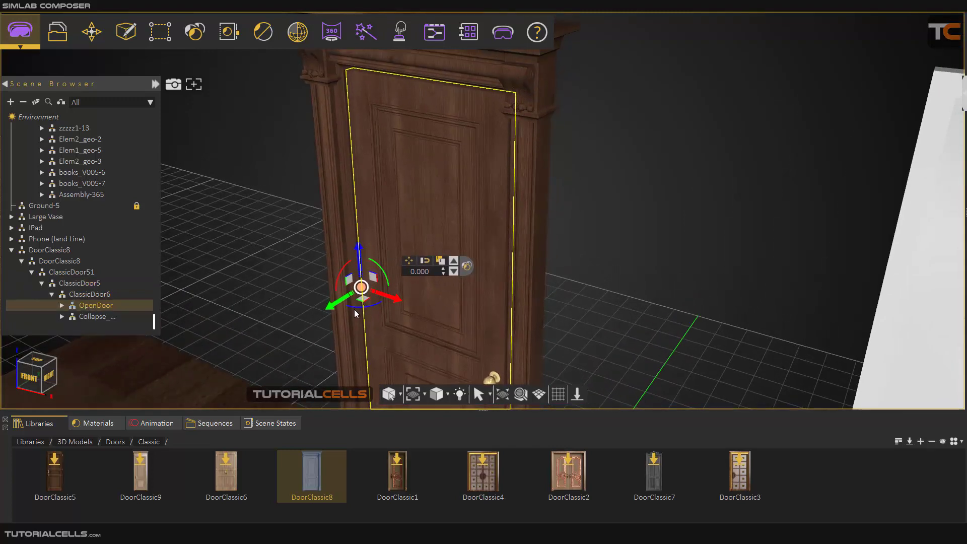
drag(355, 310, 397, 307)
key(ctrl+z)
scroll(397, 307, down, 2)
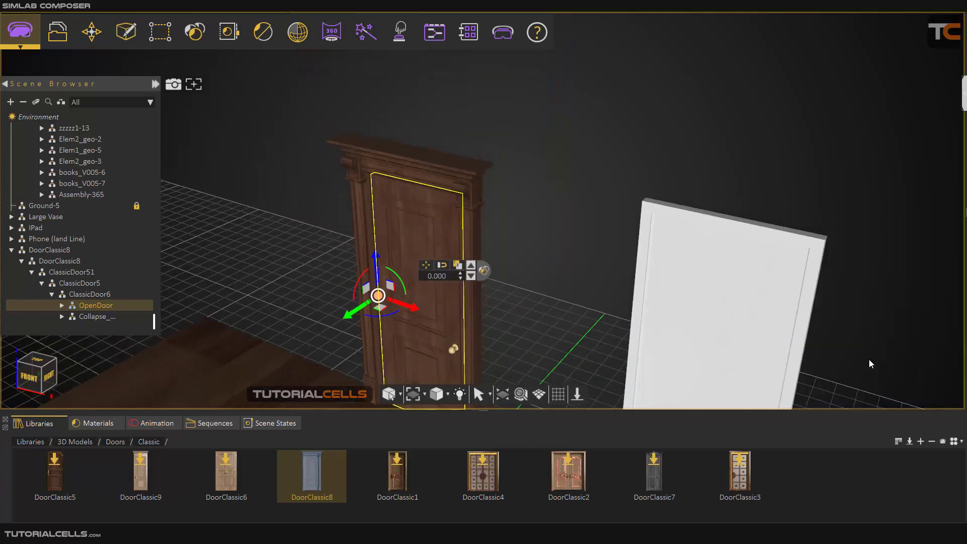
Step: Select the white door panel inside its frame, rotate it about its central pivot, and undo the rotation
middle_drag(720, 364, 417, 281)
click(572, 276)
scroll(546, 276, up, 1)
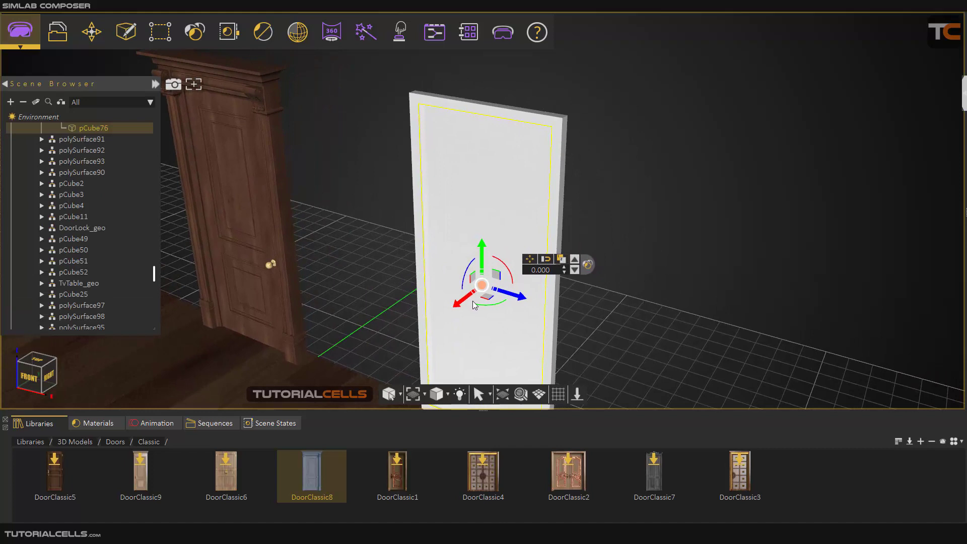
mouse_move(477, 304)
mouse_down()
mouse_move(524, 303)
mouse_move(446, 295)
mouse_move(548, 289)
mouse_move(468, 293)
mouse_up()
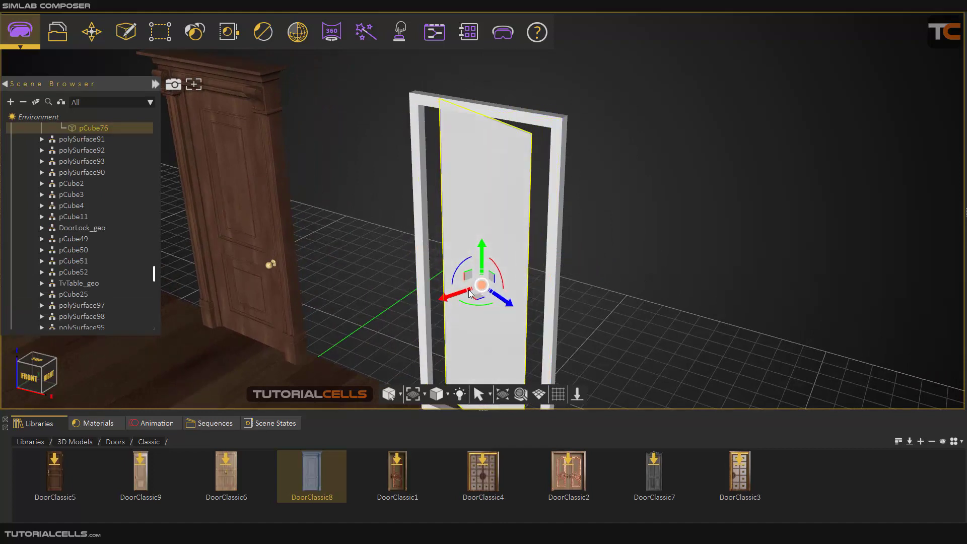
key(ctrl+z)
Step: Move the white door panel out of its frame by about -0.491 along its red axis
middle_drag(479, 304, 461, 283)
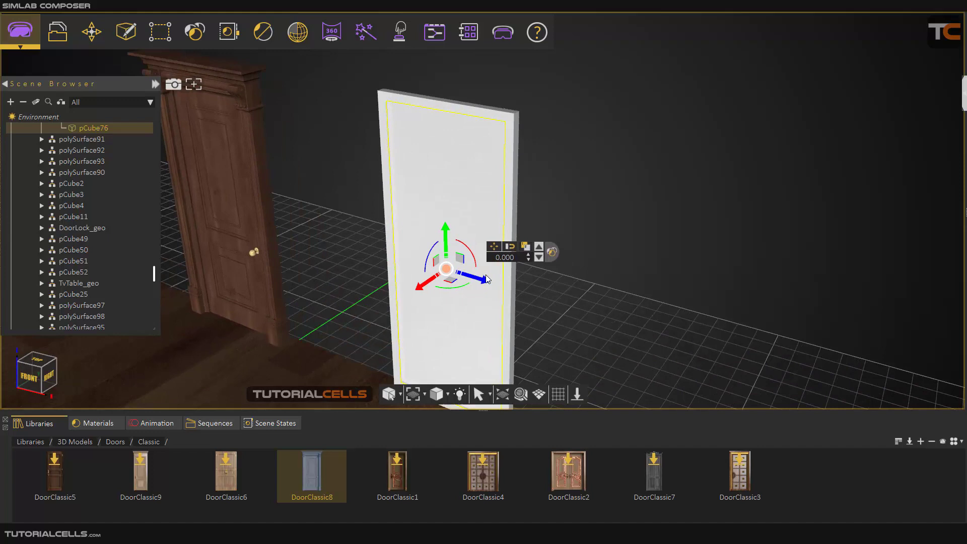
drag(431, 283, 399, 310)
middle_drag(399, 310, 413, 287)
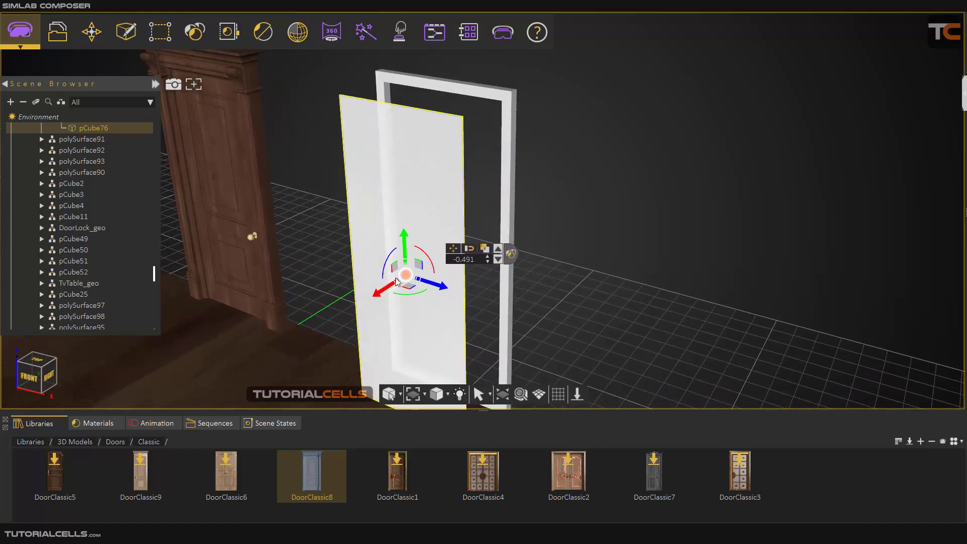
scroll(436, 276, up, 2)
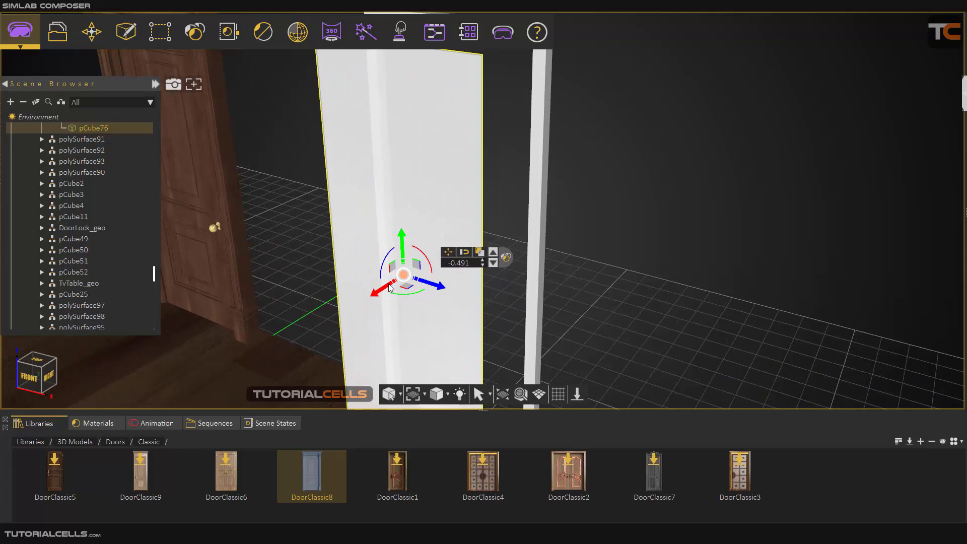
scroll(390, 287, down, 2)
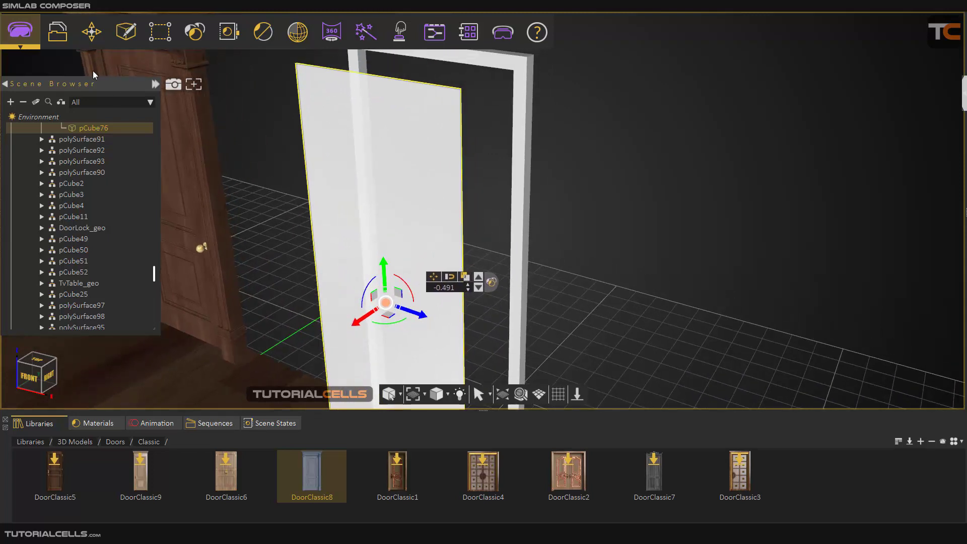
Step: Show the white panel's pivot and move the pCube76 assembly's pivot about 0.613 sideways past the panel's edge
click(91, 31)
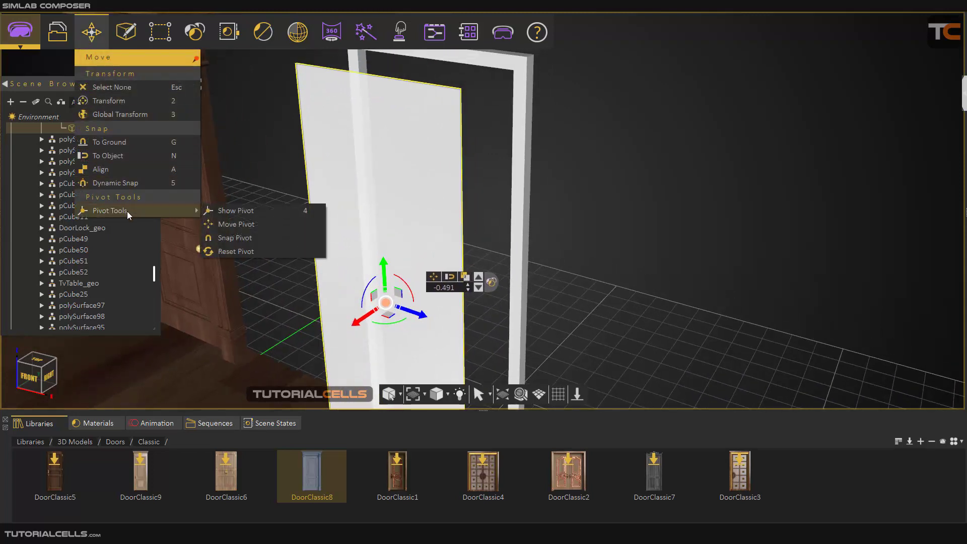
click(302, 212)
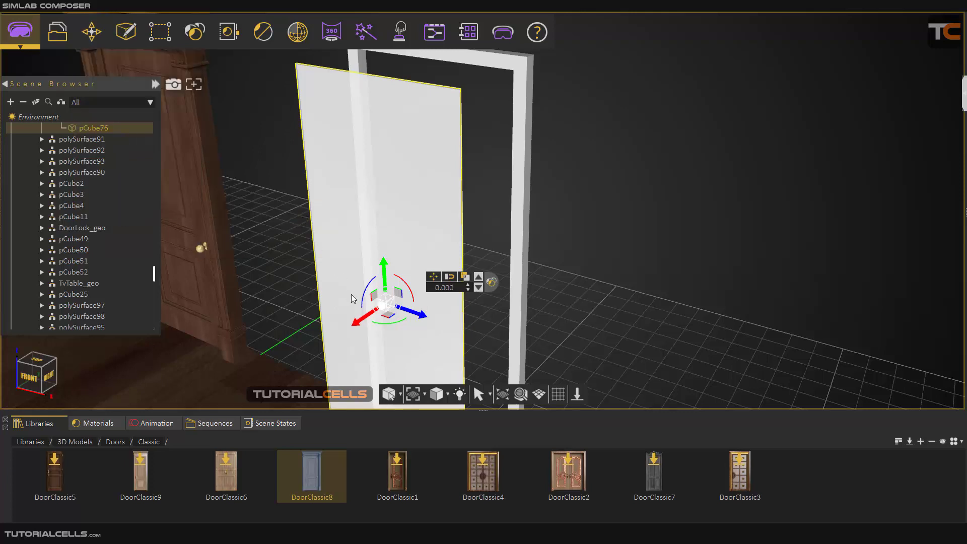
scroll(395, 297, down, 2)
scroll(395, 297, down, 1)
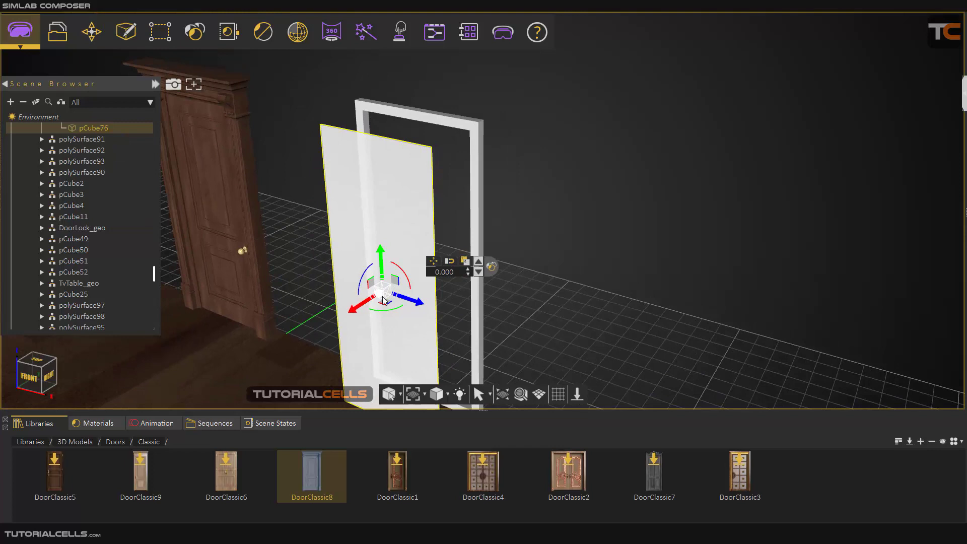
scroll(384, 288, up, 4)
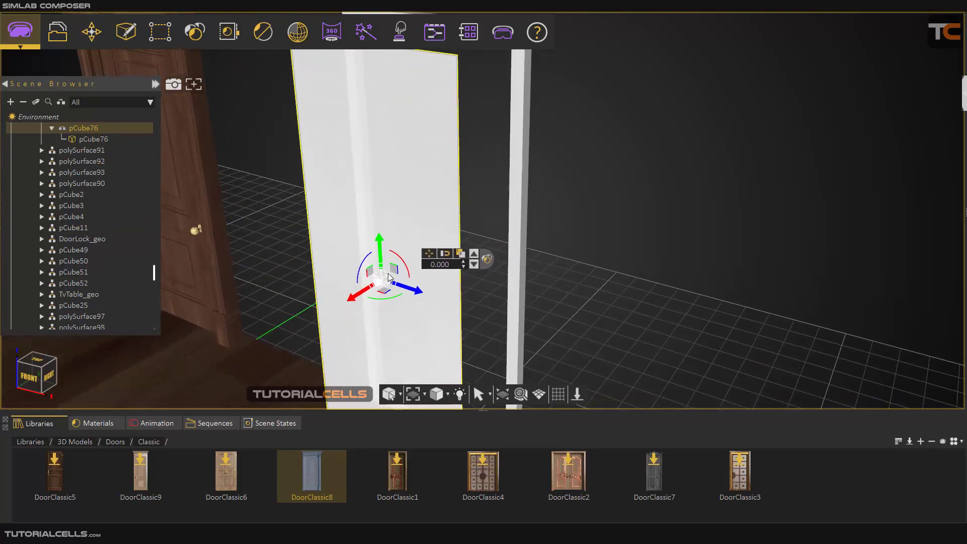
drag(415, 295, 518, 316)
scroll(427, 301, down, 2)
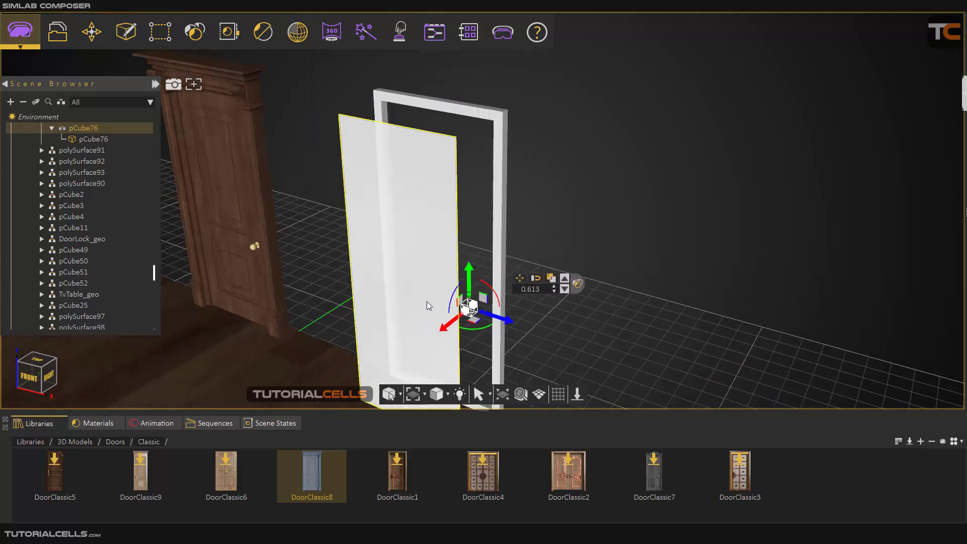
drag(362, 291, 393, 295)
Step: Select the pCube76 body inside the assembly and move its pivot about 0.645 sideways past the panel's edge
click(416, 302)
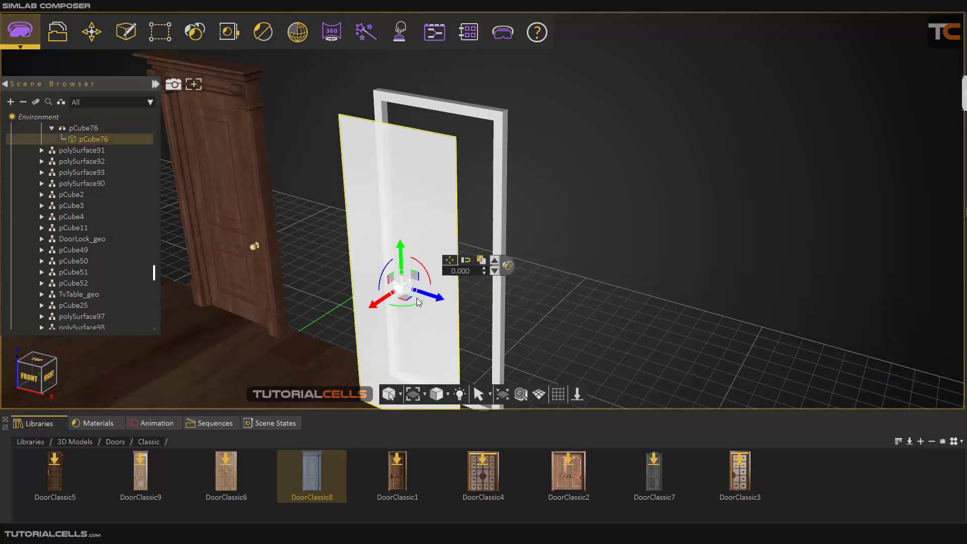
drag(438, 298, 515, 316)
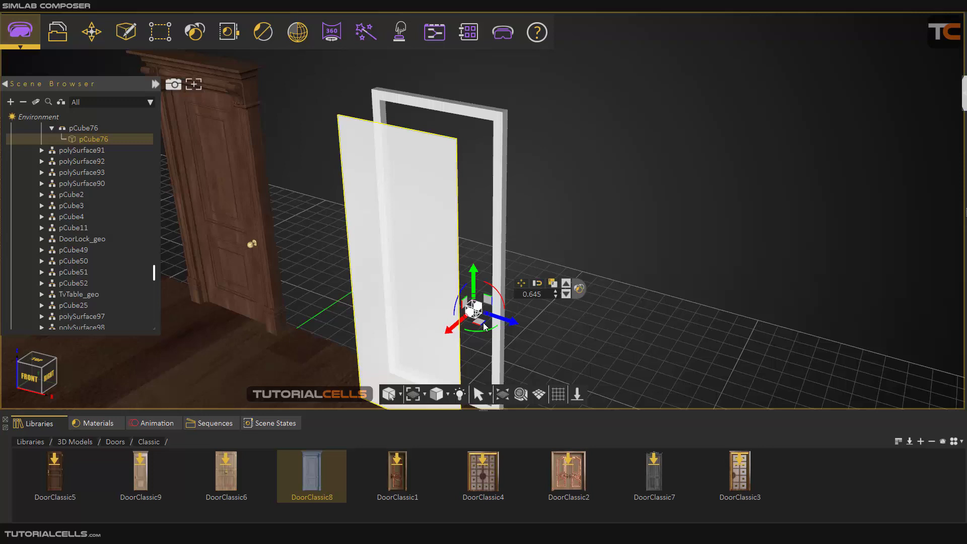
click(485, 321)
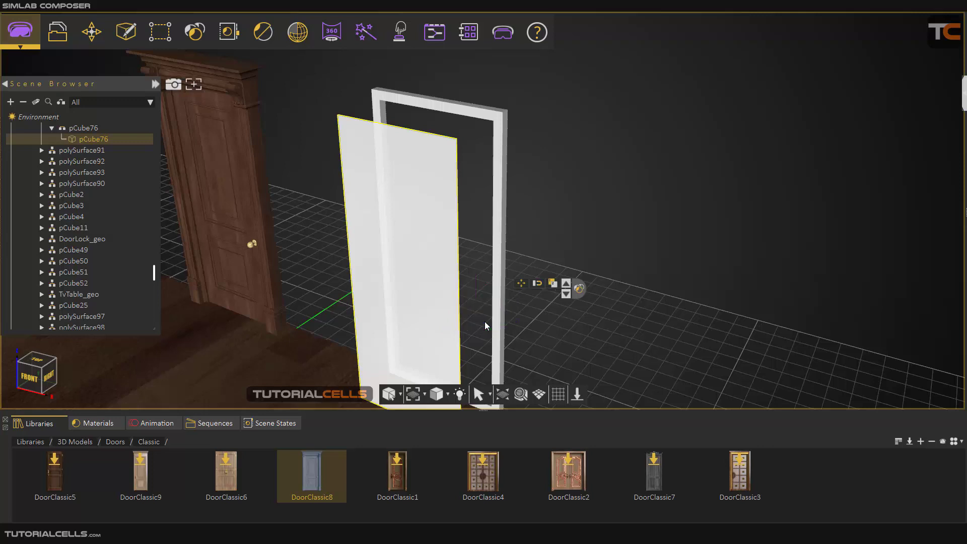
click(520, 284)
middle_drag(480, 322, 463, 295)
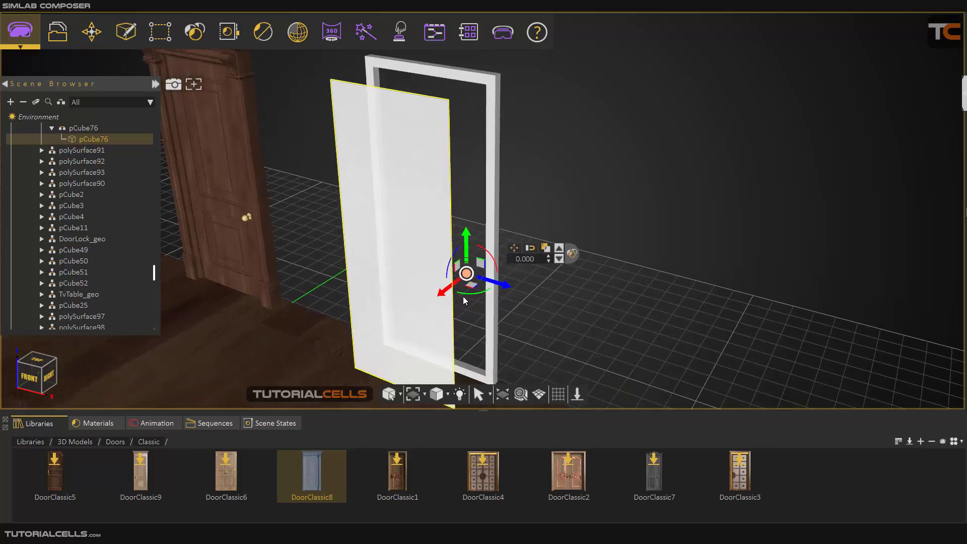
drag(463, 295, 451, 271)
Step: Snap the pCube76 body's pivot onto the white panel's side edge and accept the new position
scroll(452, 253, up, 5)
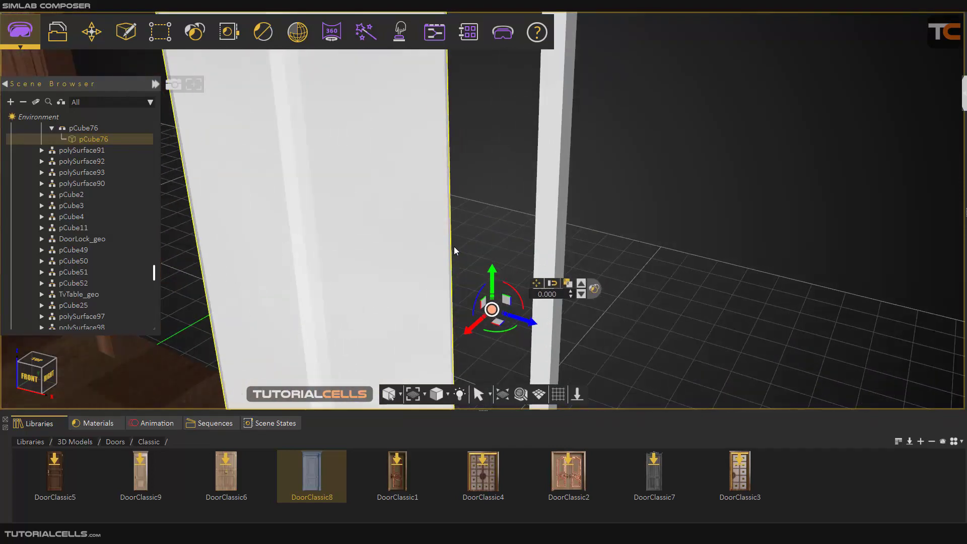
scroll(454, 247, up, 2)
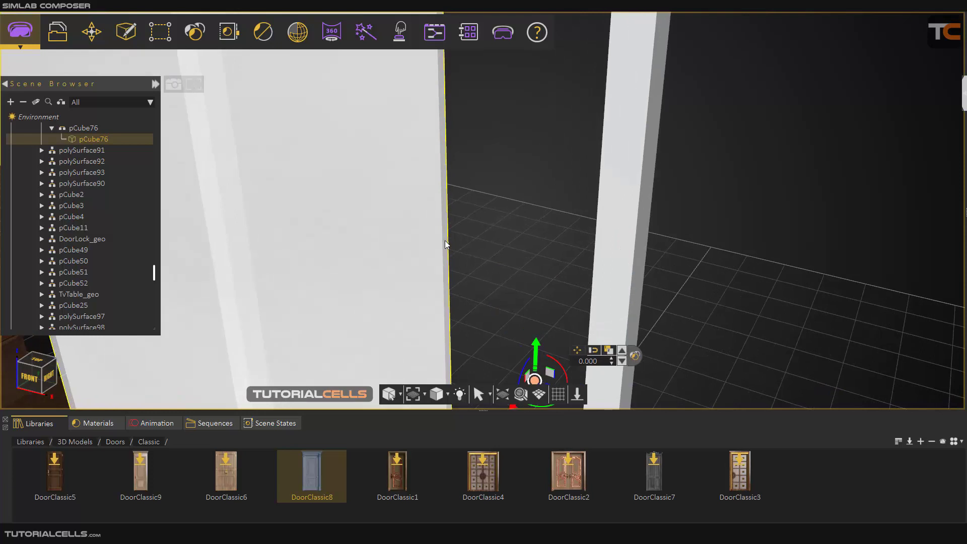
scroll(445, 240, up, 1)
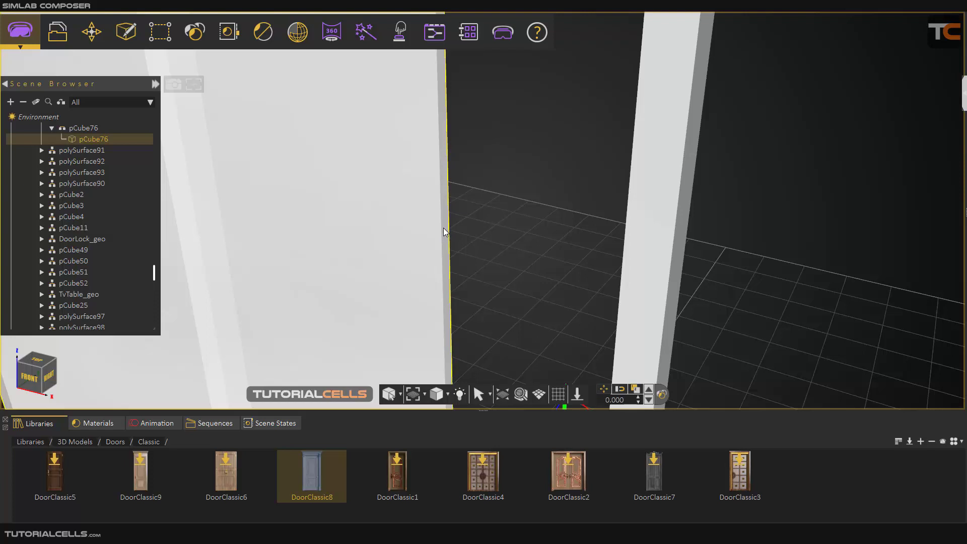
scroll(367, 223, down, 2)
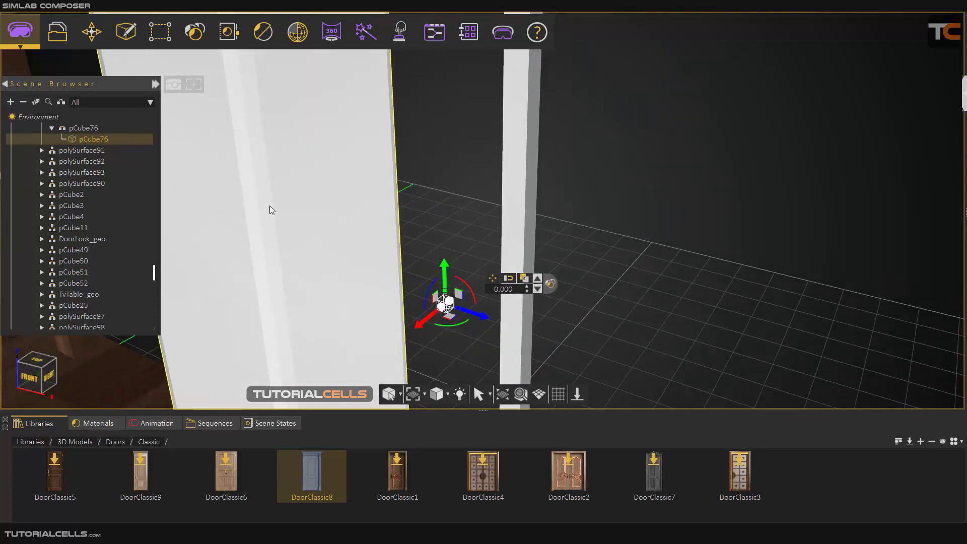
click(92, 32)
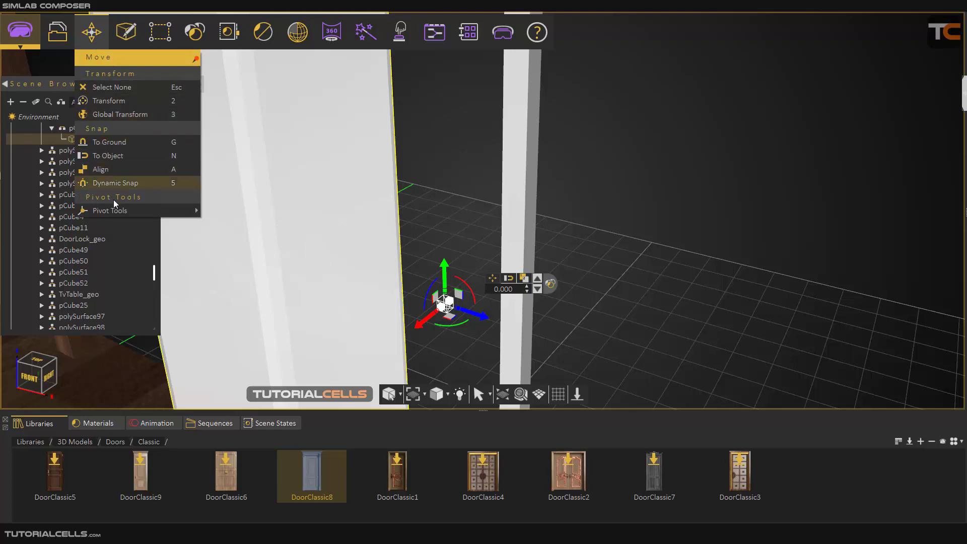
mouse_move(121, 212)
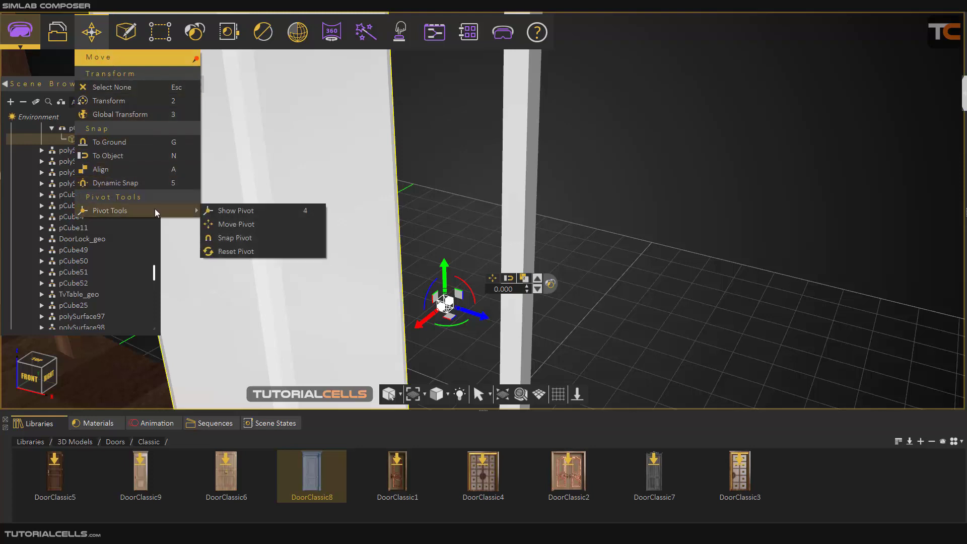
click(234, 239)
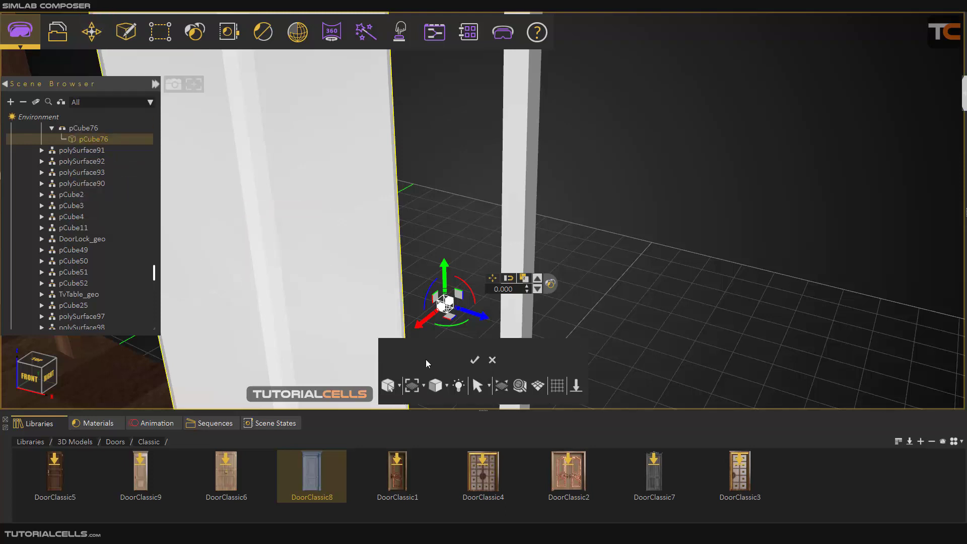
scroll(415, 310, up, 5)
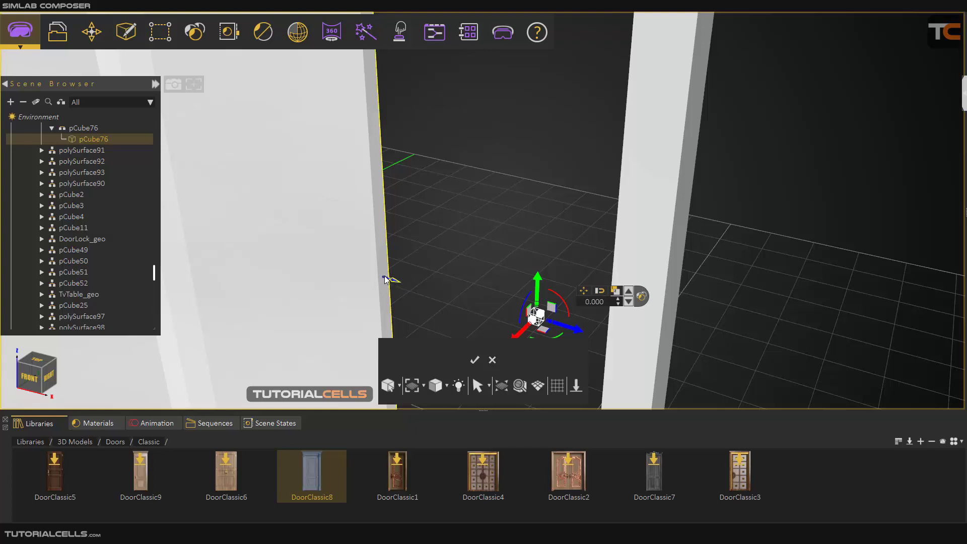
click(476, 359)
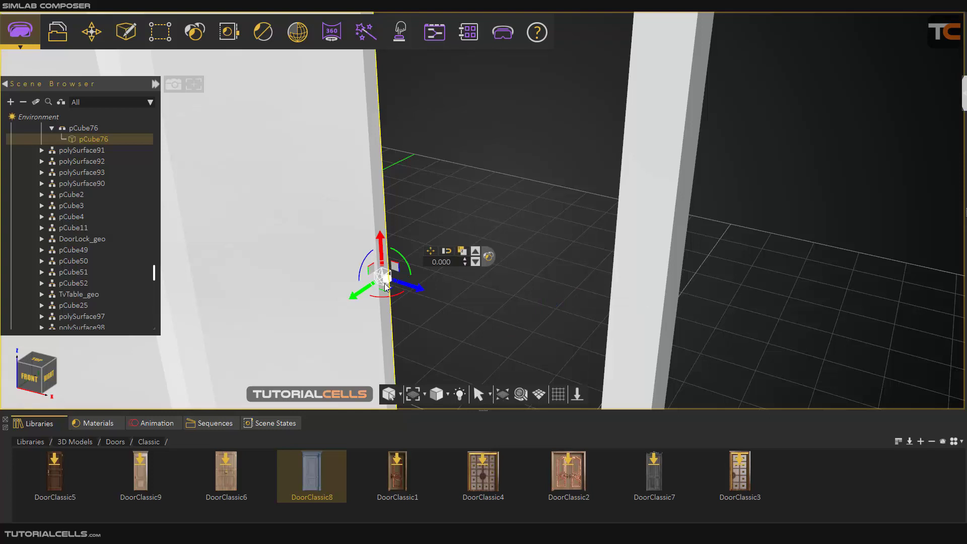
middle_drag(378, 278, 448, 287)
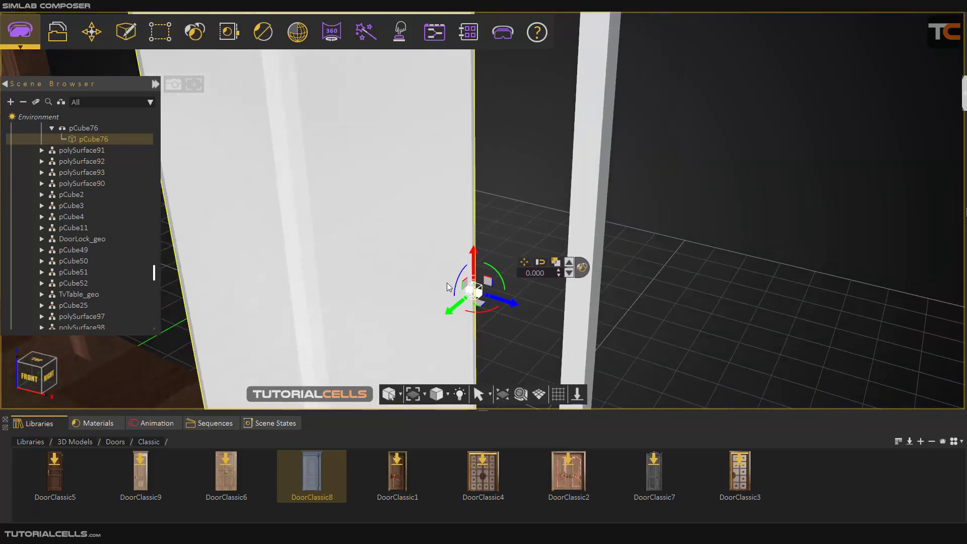
Step: Bring up the white panel's transform handles and try rotating the panel about its side-edge pivot
key(Escape)
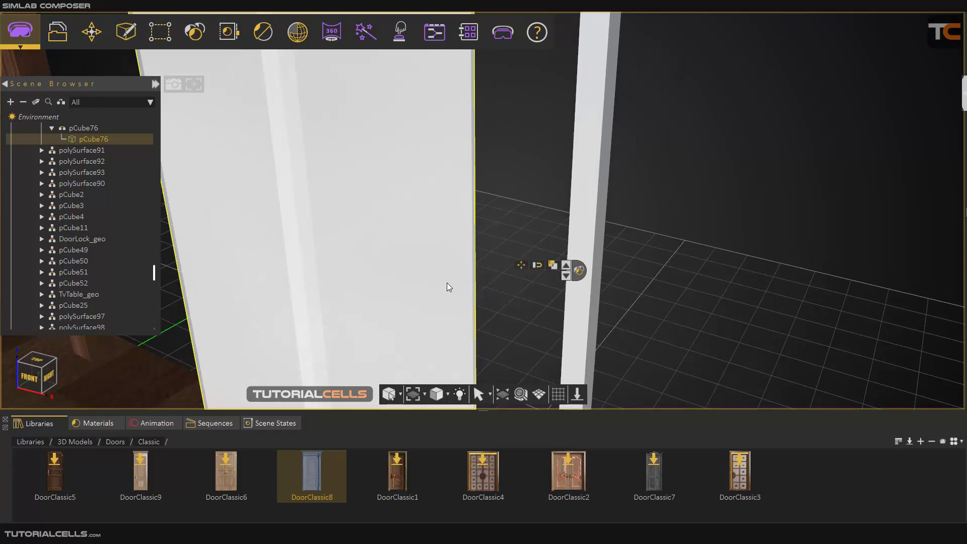
scroll(446, 287, down, 2)
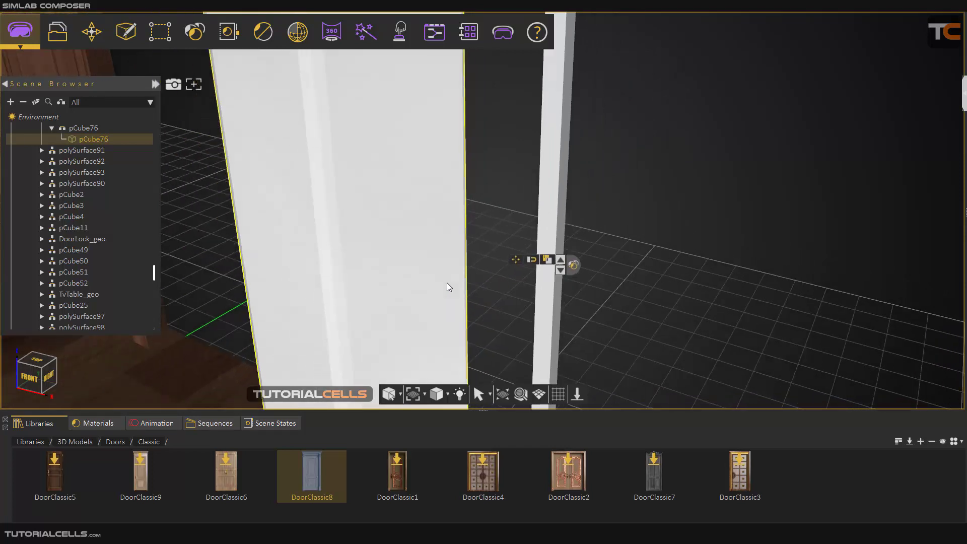
click(515, 261)
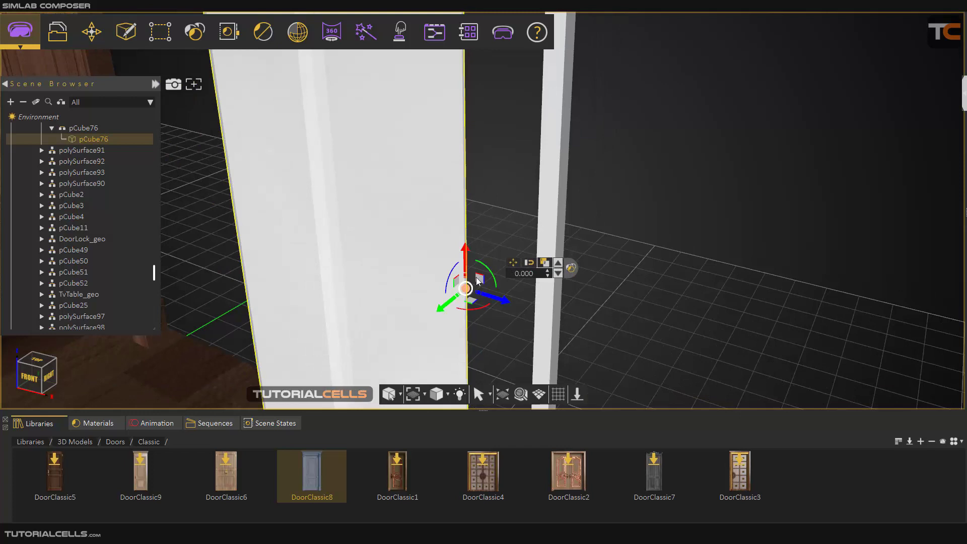
drag(458, 308, 485, 304)
scroll(464, 283, down, 5)
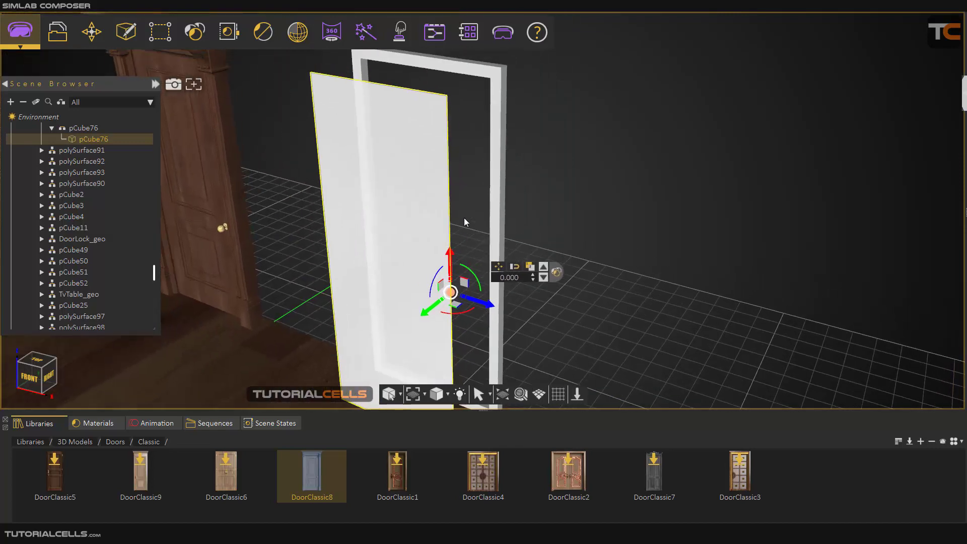
Step: Snap the white panel's pivot onto its top edge and accept the new position
middle_drag(406, 160, 421, 234)
scroll(386, 154, up, 6)
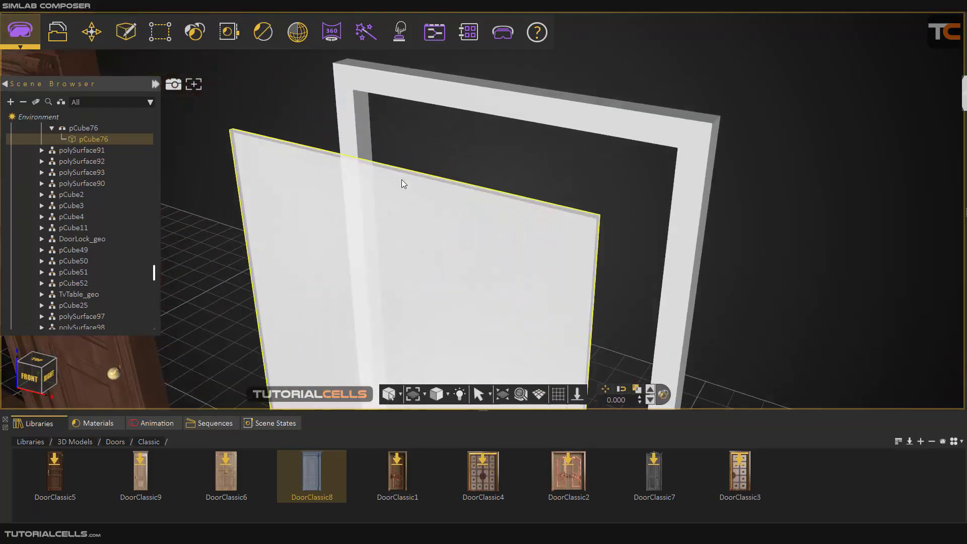
scroll(401, 178, up, 2)
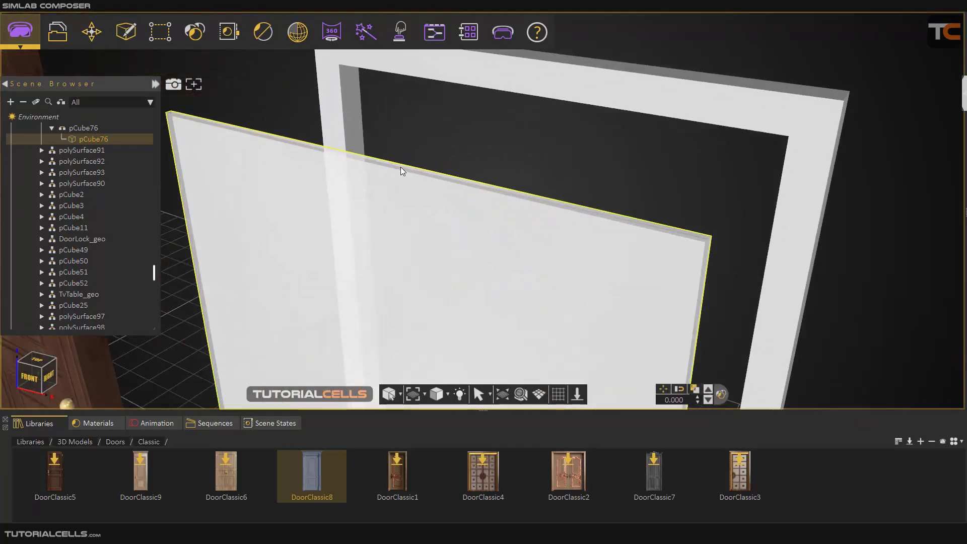
scroll(401, 169, up, 2)
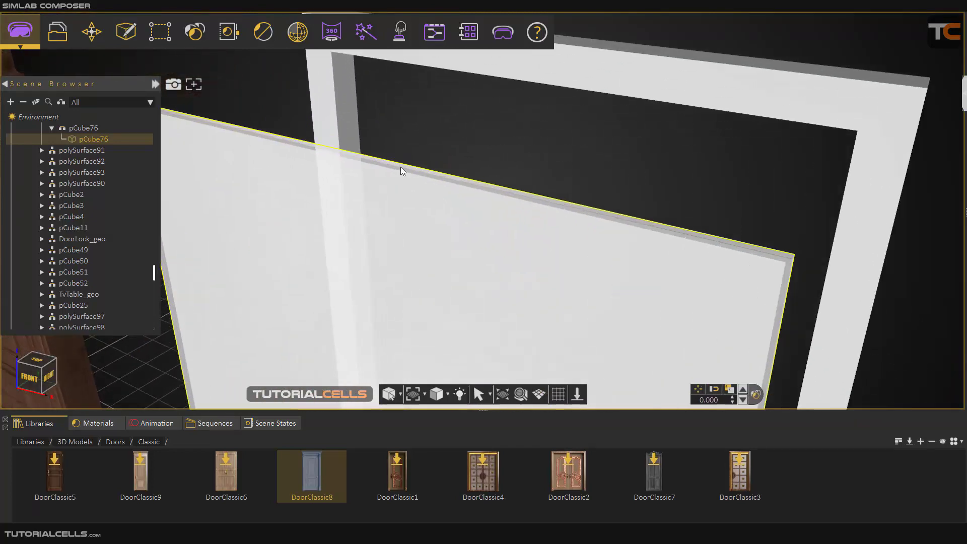
click(91, 32)
mouse_move(108, 213)
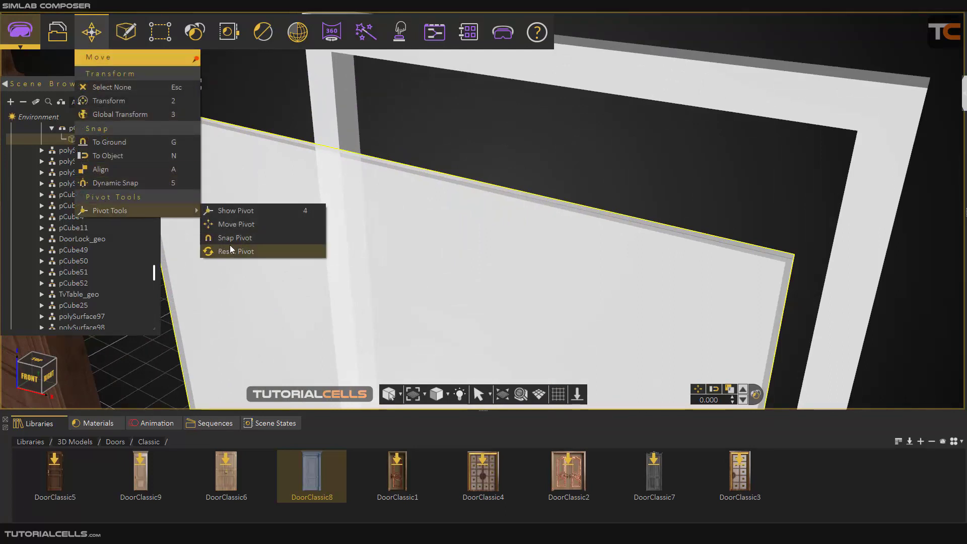
click(231, 241)
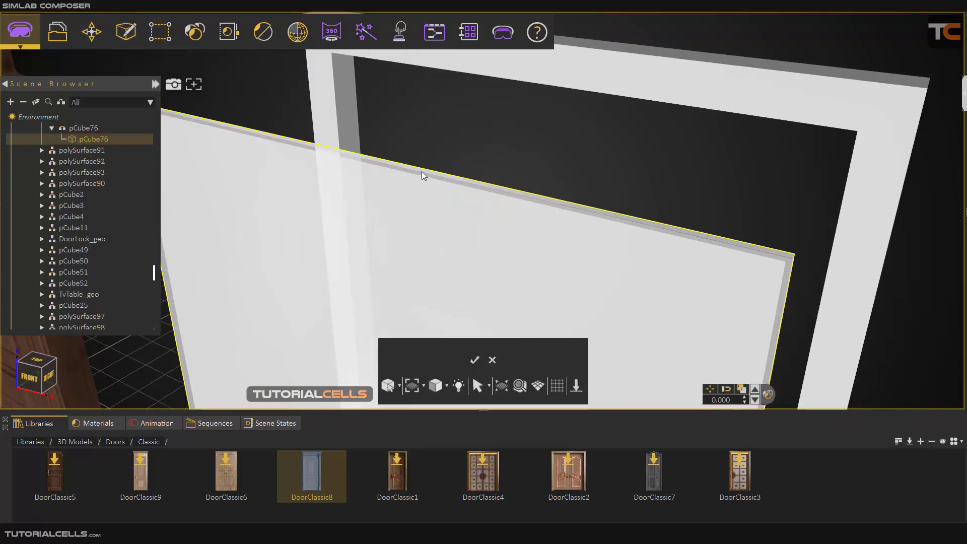
click(423, 174)
click(475, 358)
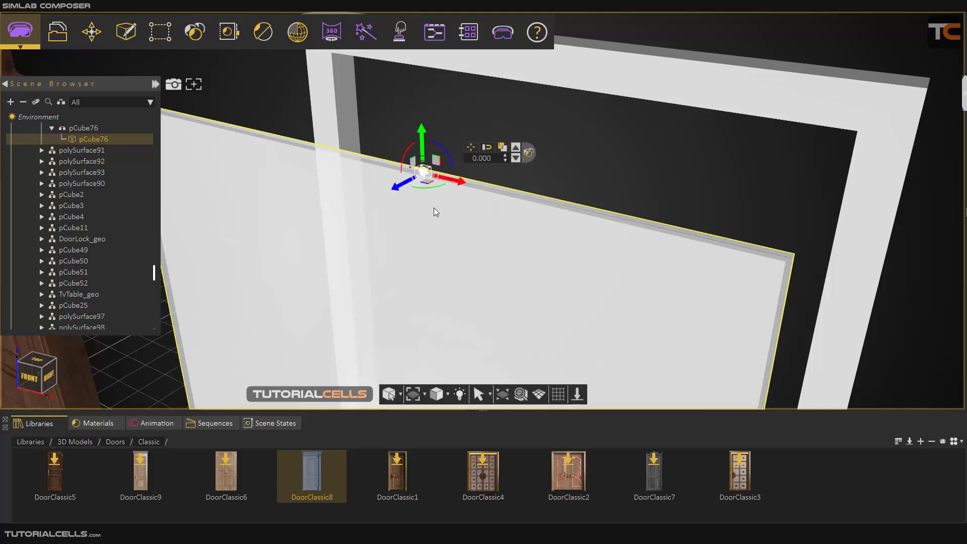
Step: Try rotating the white panel about its top-edge pivot
key(Escape)
click(470, 148)
mouse_move(403, 162)
mouse_down()
mouse_move(383, 207)
mouse_move(416, 151)
mouse_up()
scroll(416, 152, down, 3)
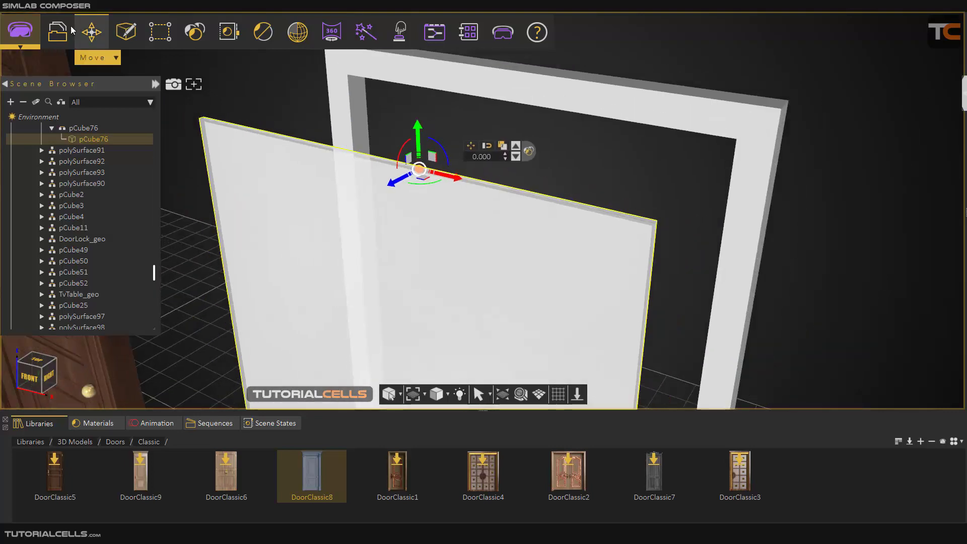
Step: Reset the white panel's pivot to its default position
click(85, 35)
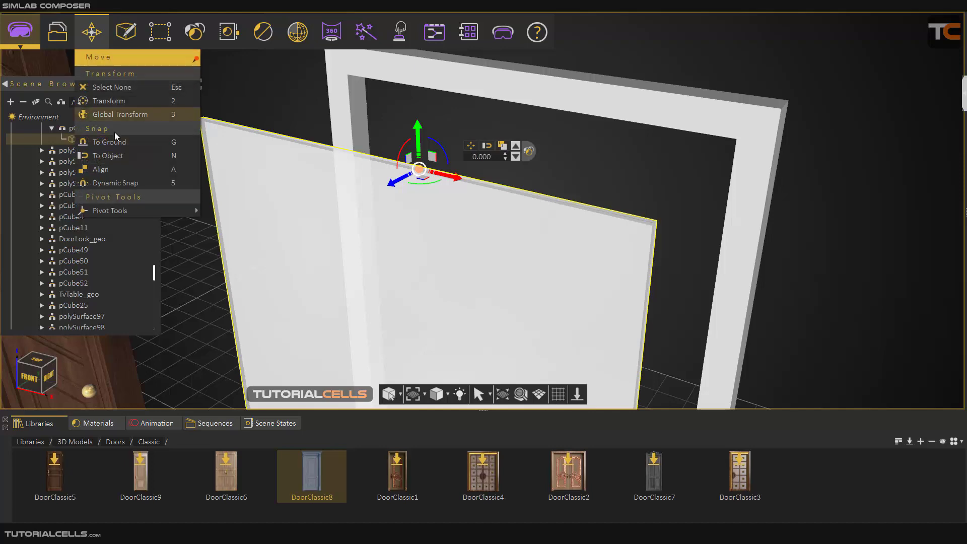
mouse_move(140, 211)
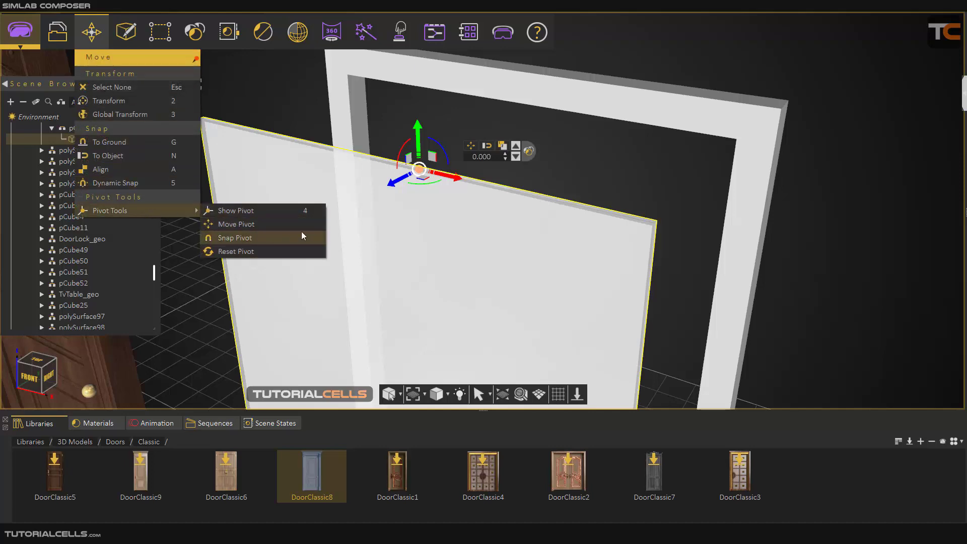
click(261, 251)
scroll(401, 261, down, 2)
scroll(400, 258, down, 3)
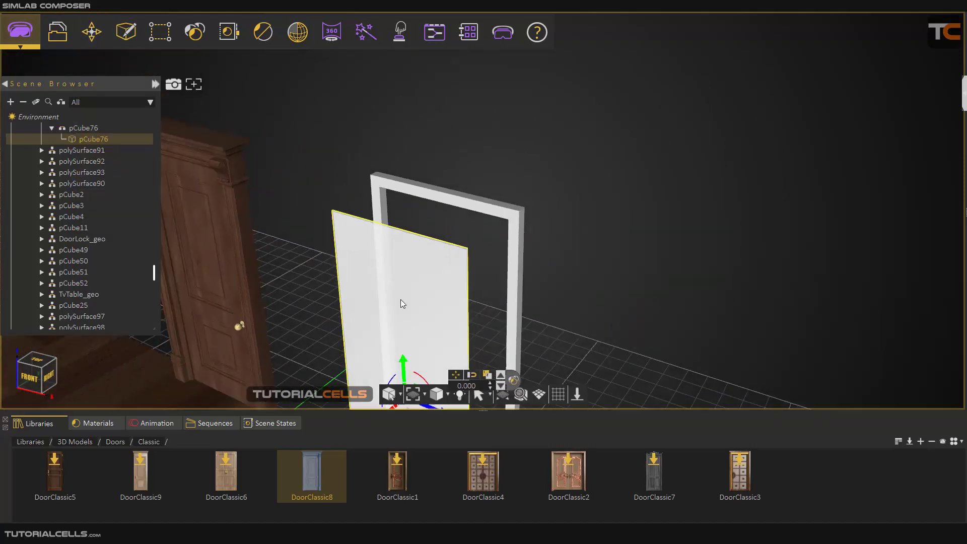
middle_drag(400, 299, 455, 177)
scroll(455, 177, down, 1)
scroll(441, 247, up, 5)
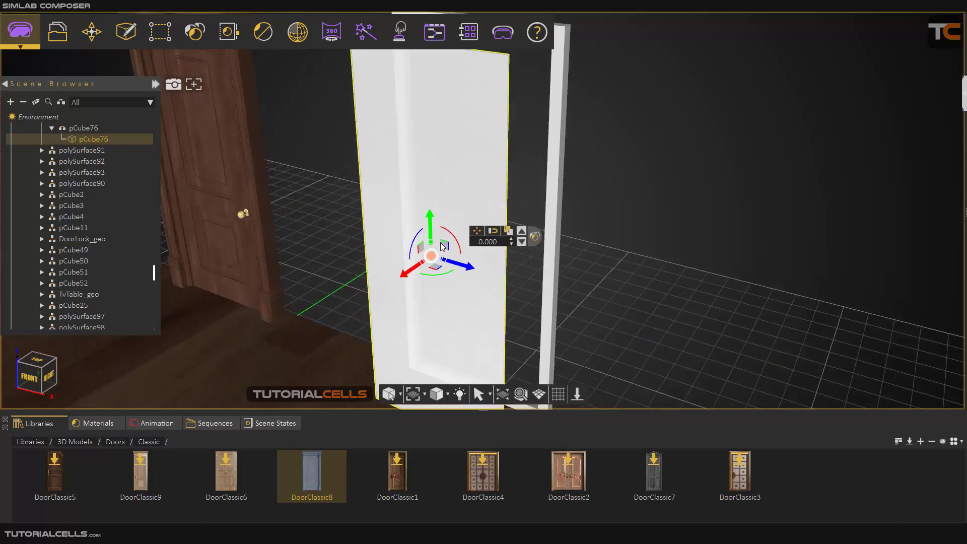
drag(464, 262, 428, 244)
Step: Snap the reset pivot of the pCube76 body back onto the white panel's side edge and accept it
click(91, 32)
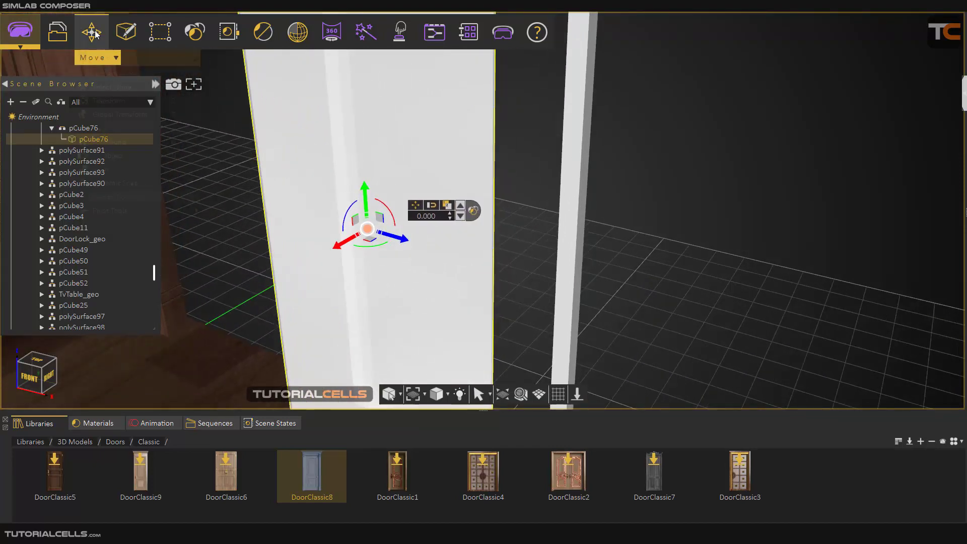
mouse_move(134, 214)
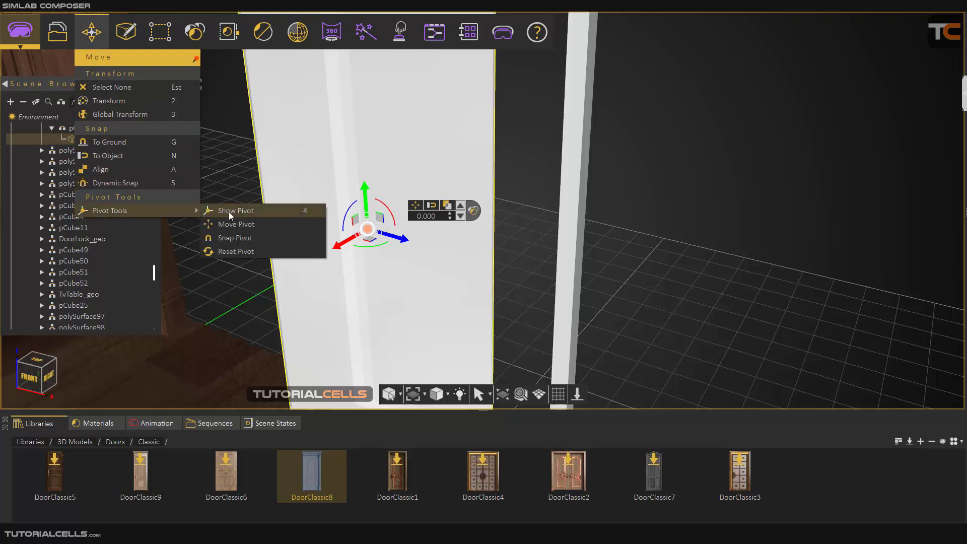
click(241, 238)
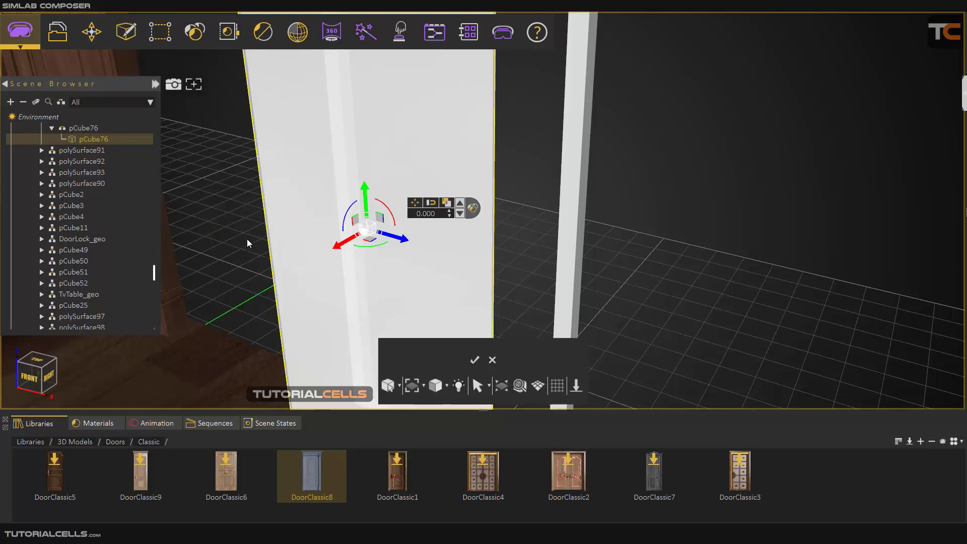
scroll(501, 290, up, 5)
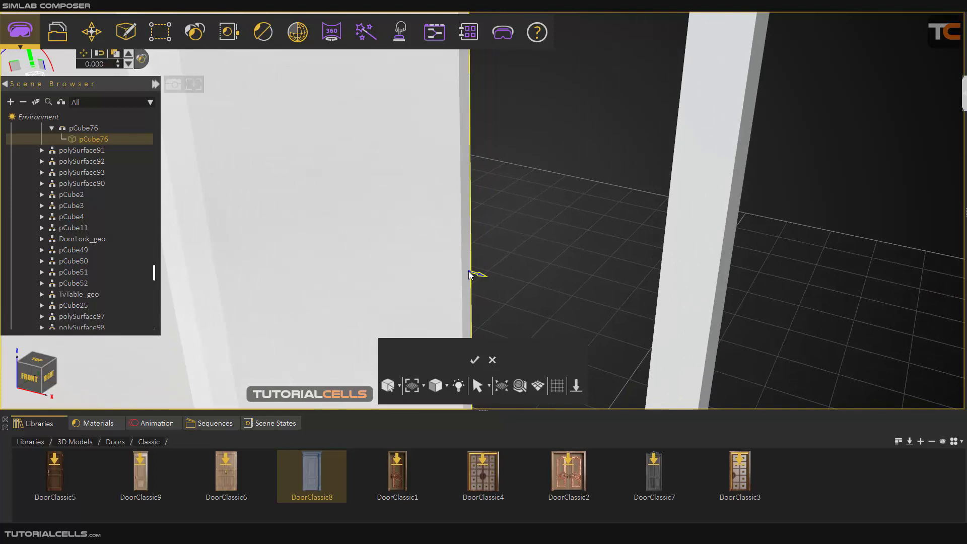
click(469, 272)
click(474, 359)
scroll(459, 305, down, 2)
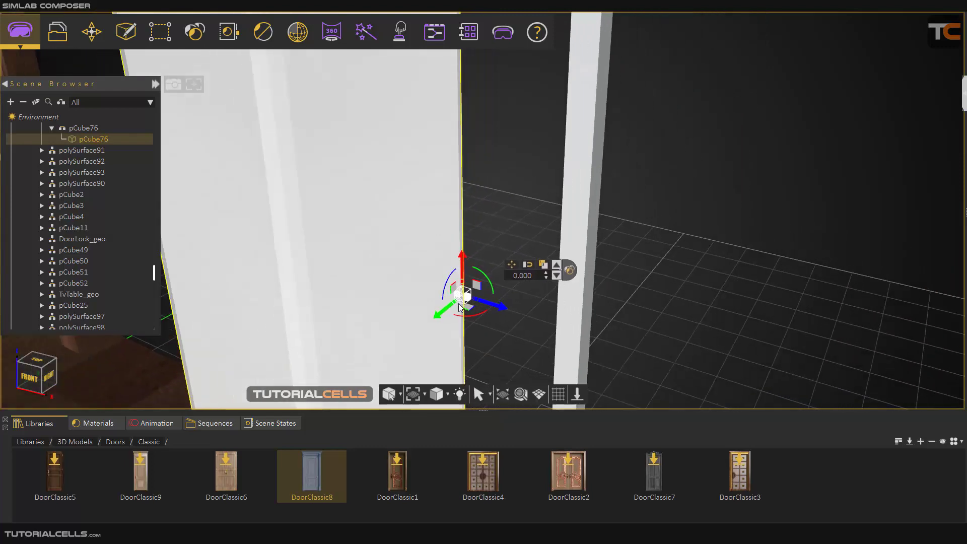
Step: Move the white panel back into its frame by 0.491 along its green axis and save the scene
scroll(438, 286, down, 3)
middle_drag(429, 272, 447, 264)
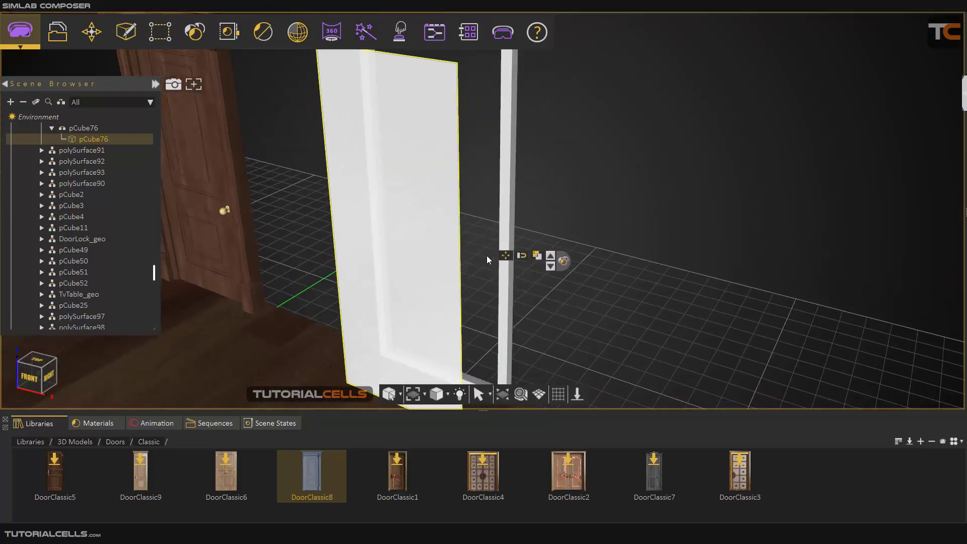
drag(436, 294, 482, 271)
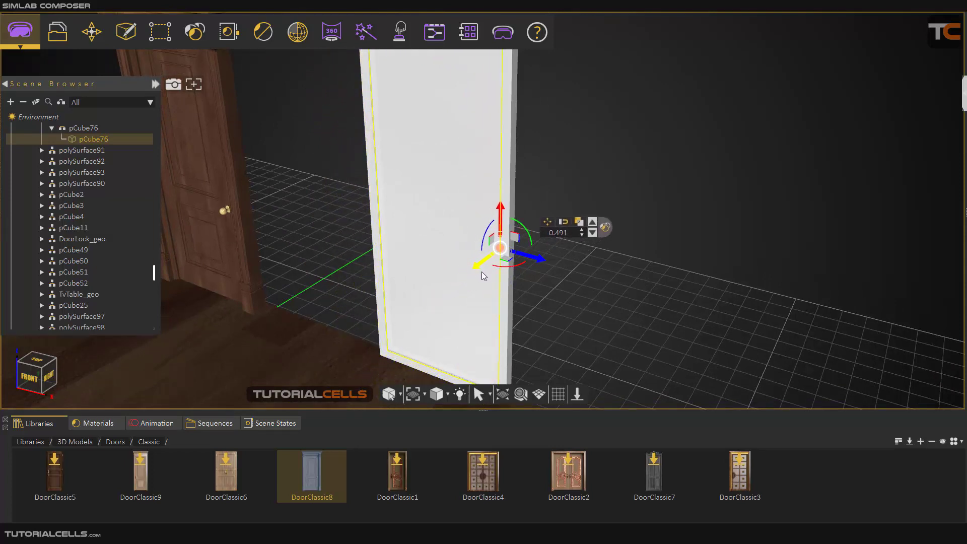
scroll(481, 271, down, 2)
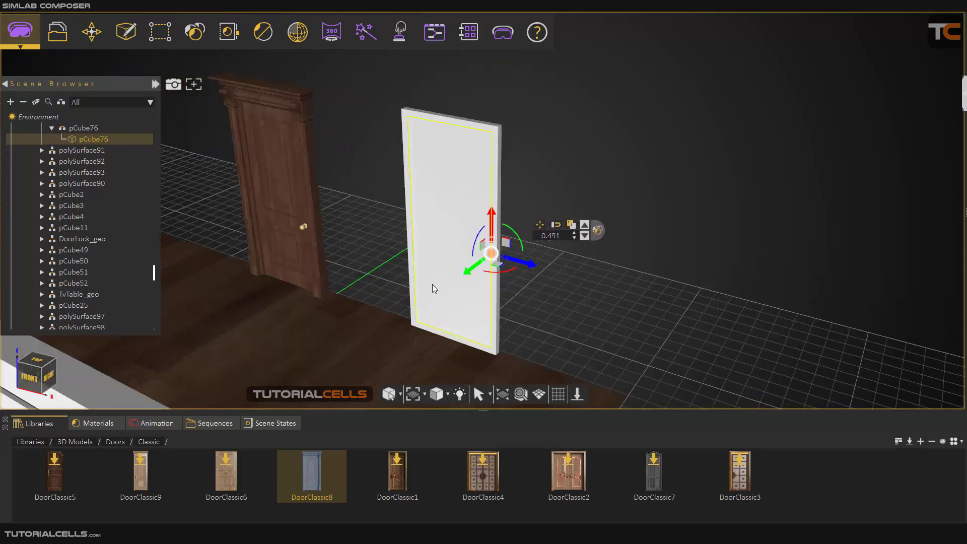
scroll(433, 176, up, 2)
click(554, 198)
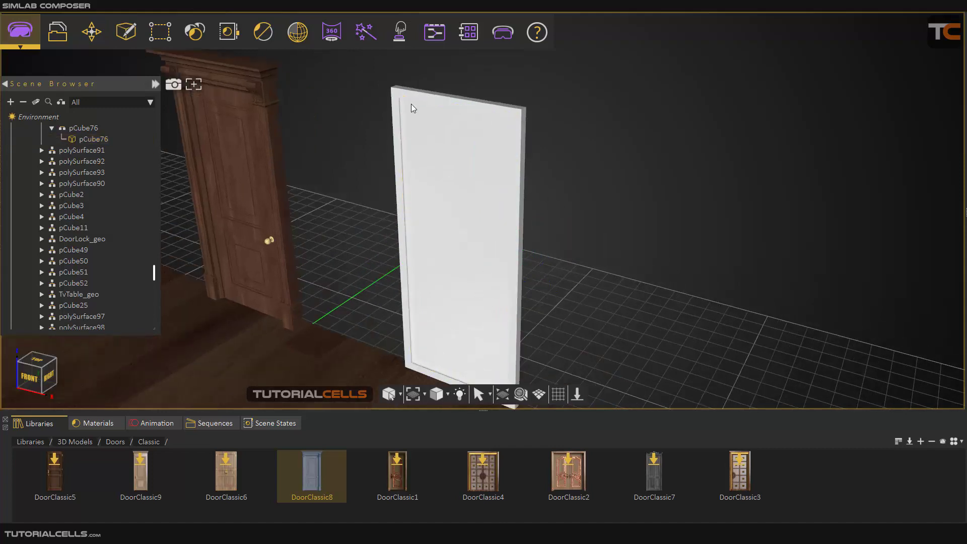
key(ctrl+s)
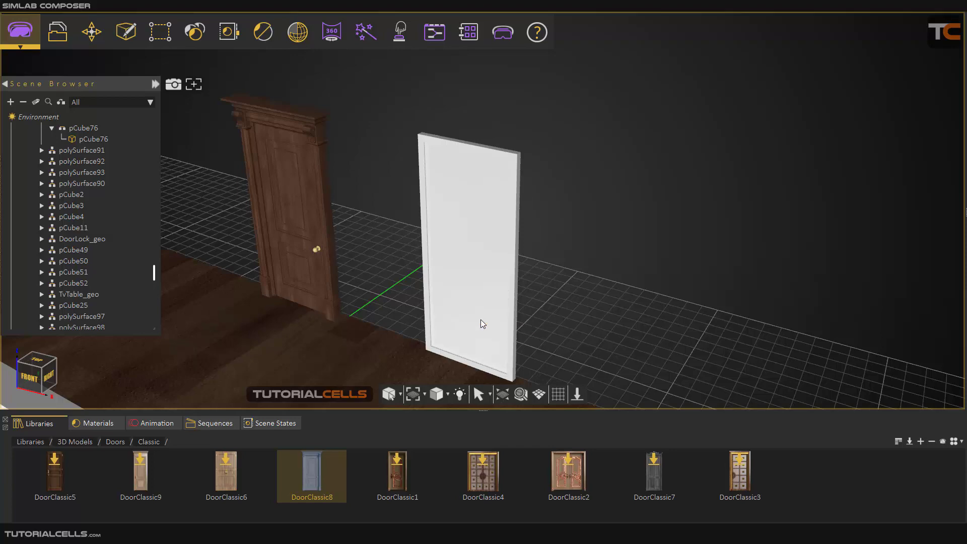
scroll(481, 319, down, 3)
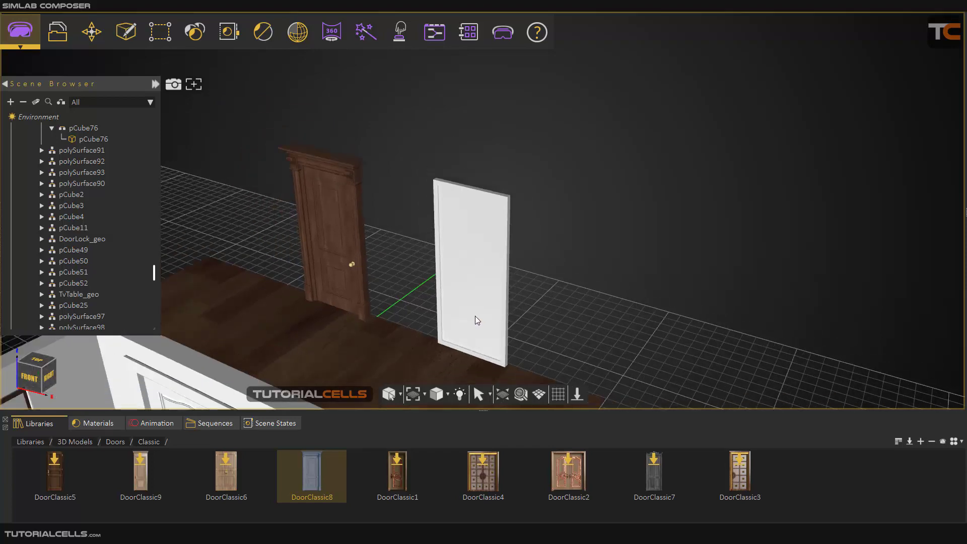